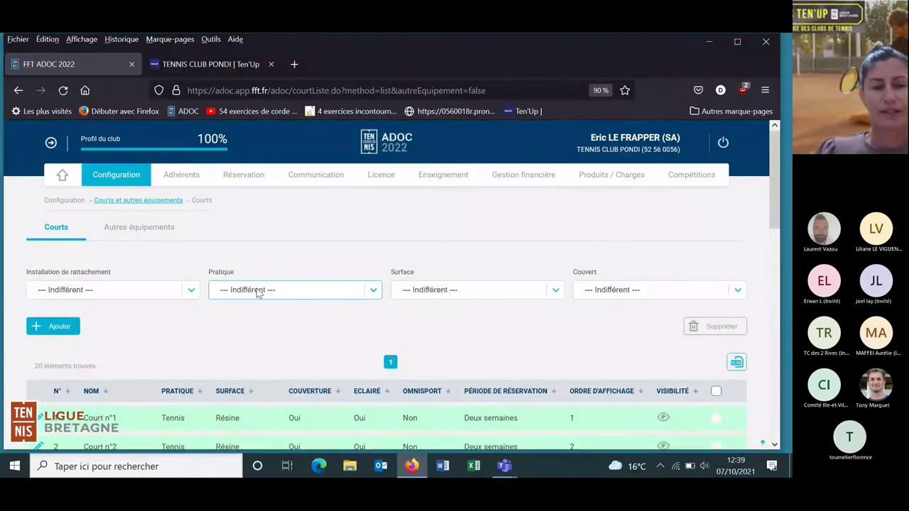
- Examine the club's court list, including each court's practice, surface, cover, lighting, reservation period, display order and visibility
scroll(257, 292, down, 2)
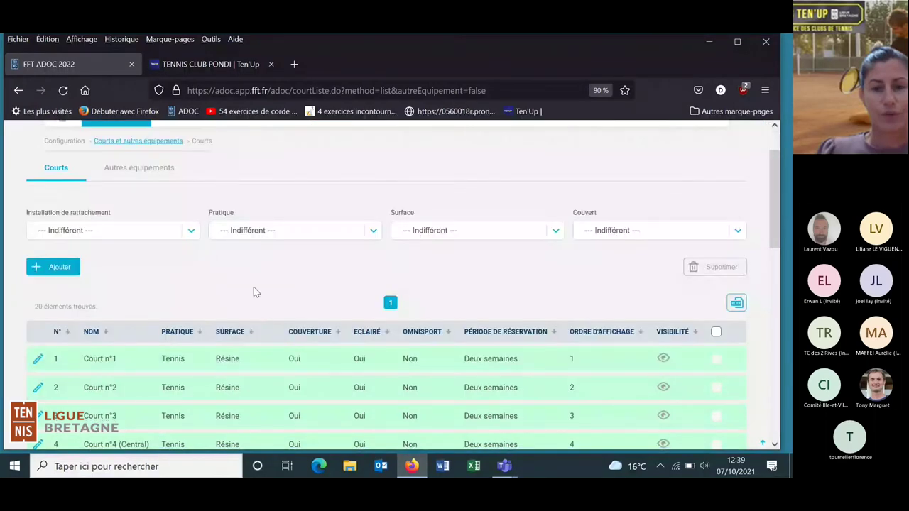
scroll(254, 287, down, 2)
scroll(252, 288, down, 2)
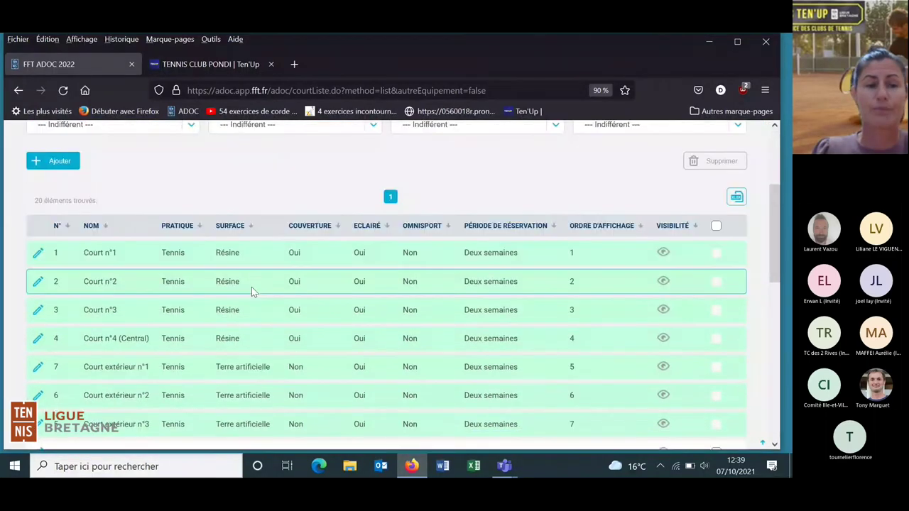
scroll(251, 286, down, 1)
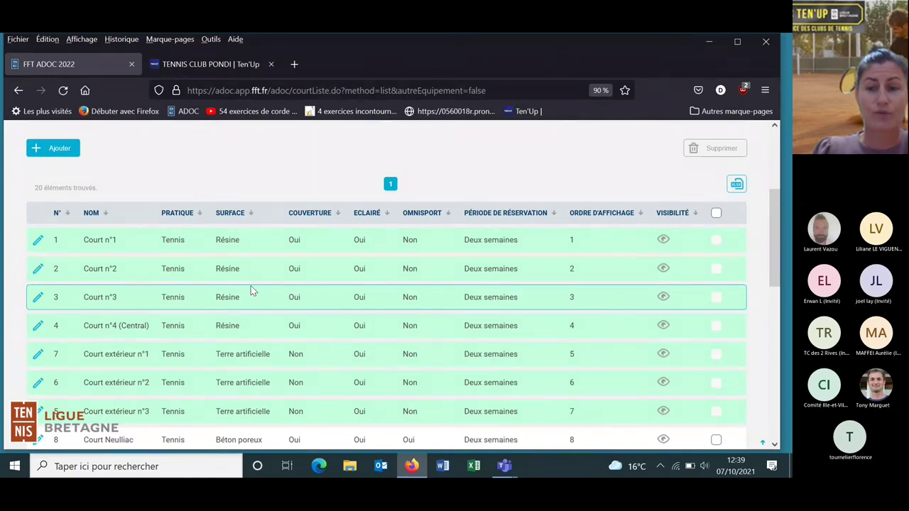
scroll(251, 286, down, 3)
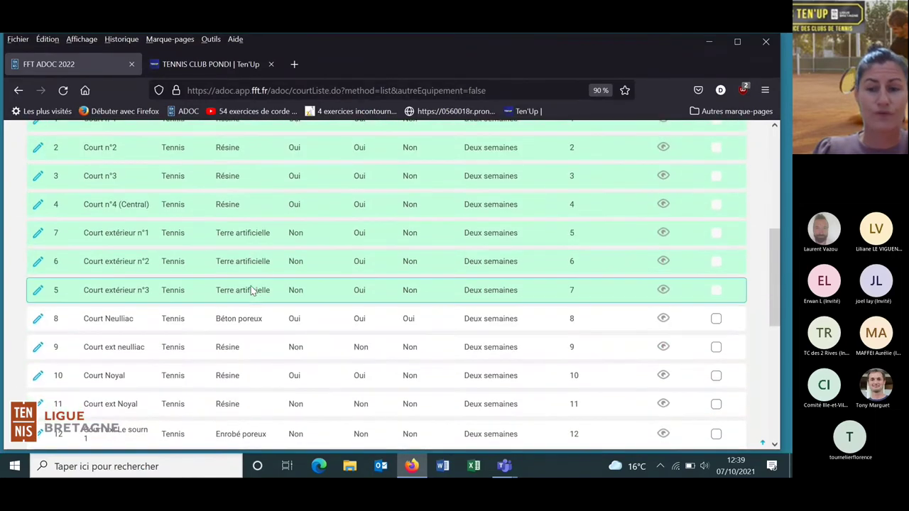
scroll(250, 291, down, 1)
scroll(251, 290, down, 1)
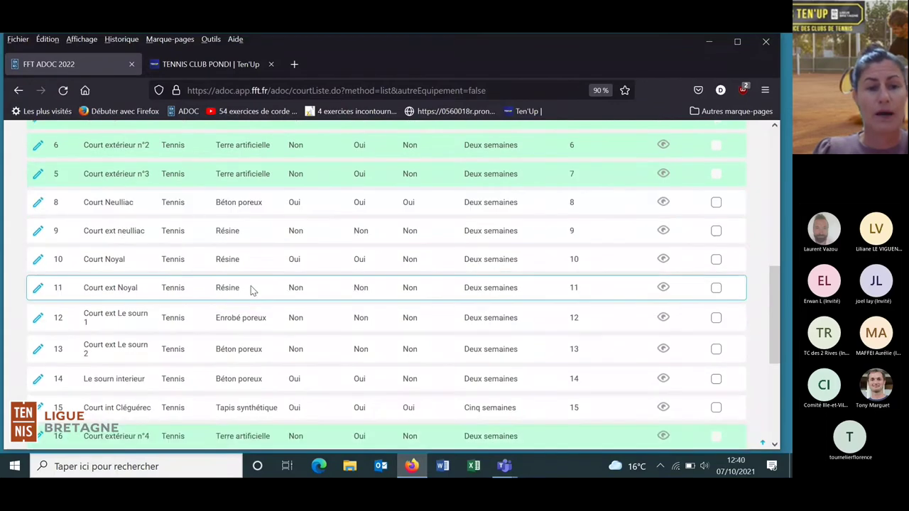
scroll(250, 290, down, 1)
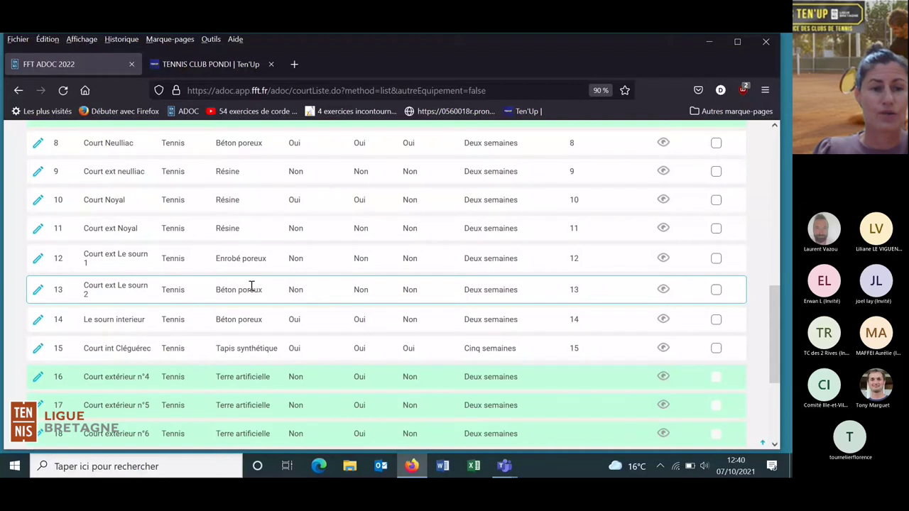
scroll(250, 286, down, 1)
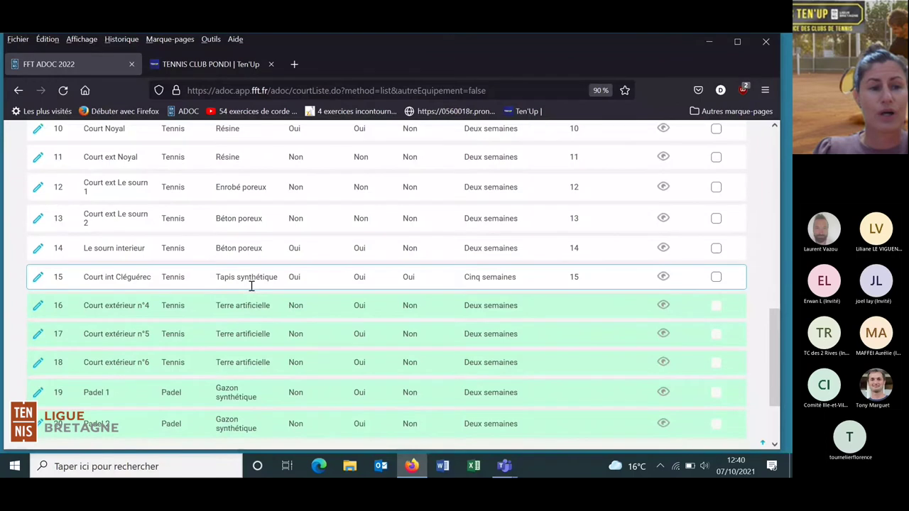
scroll(250, 286, down, 2)
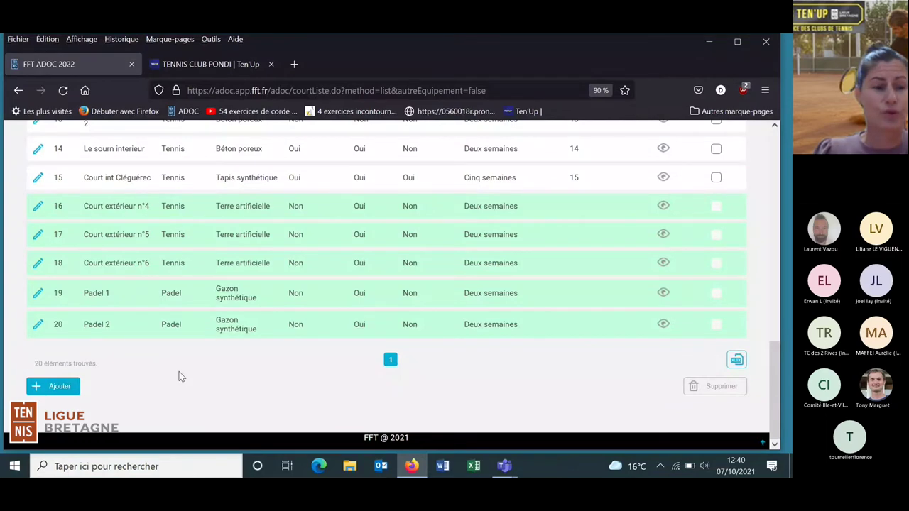
scroll(181, 376, up, 6)
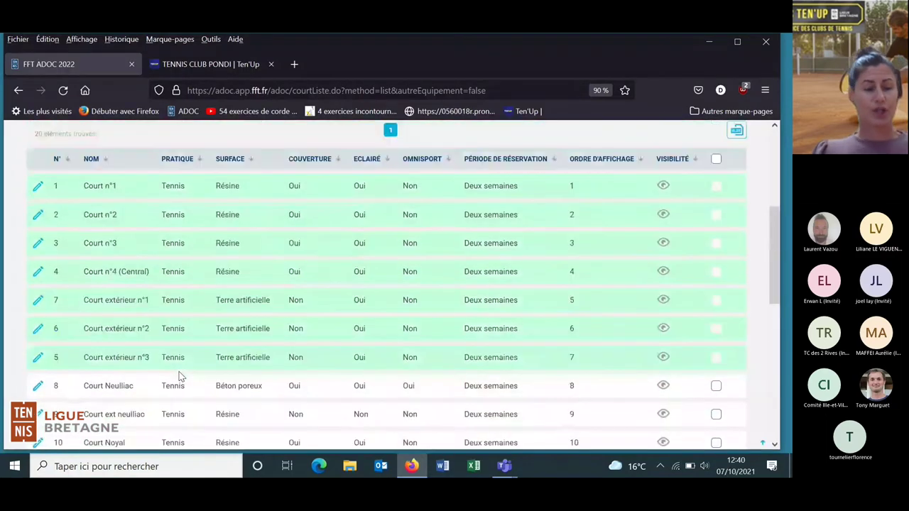
scroll(181, 376, up, 3)
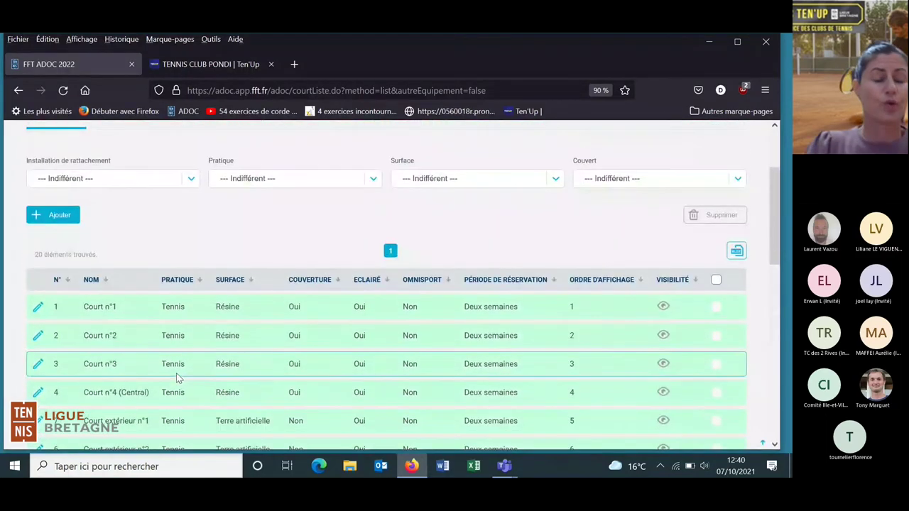
- Start a new court with number 30 and the surface TERRE - Terre artificielle
click(59, 216)
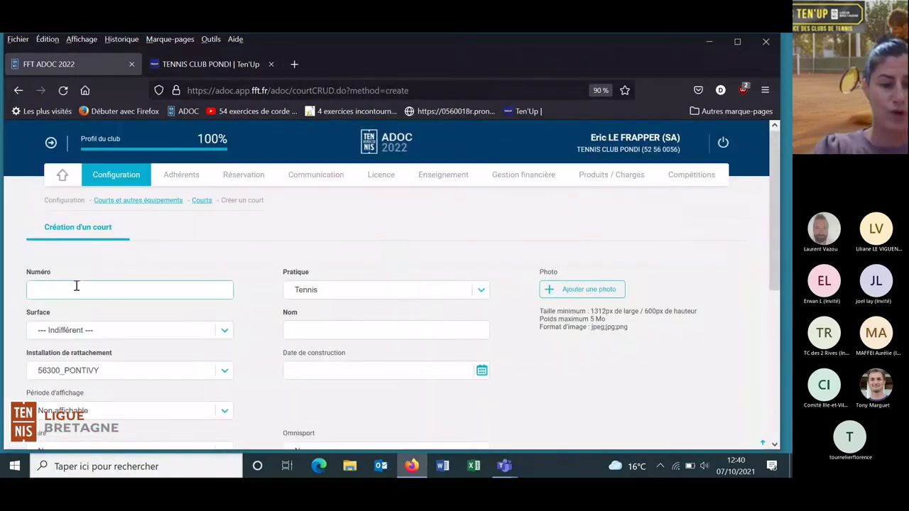
scroll(45, 234, down, 2)
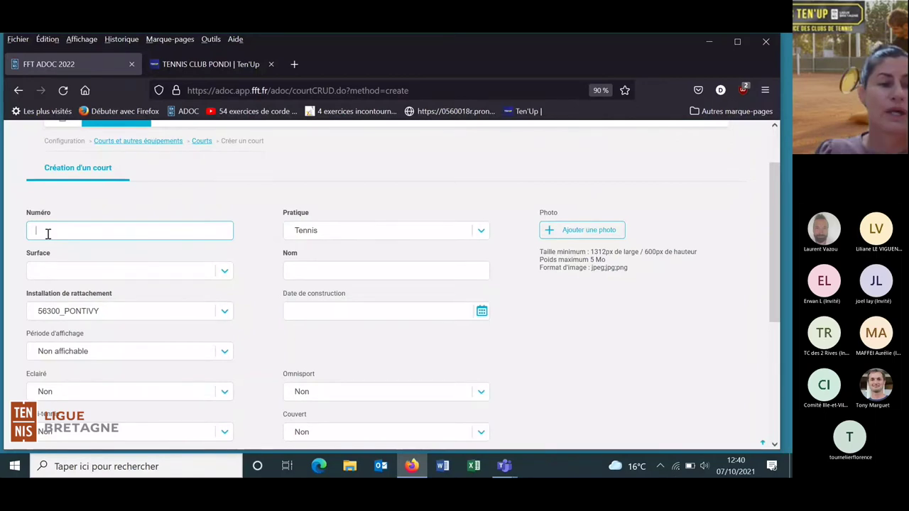
text(30)
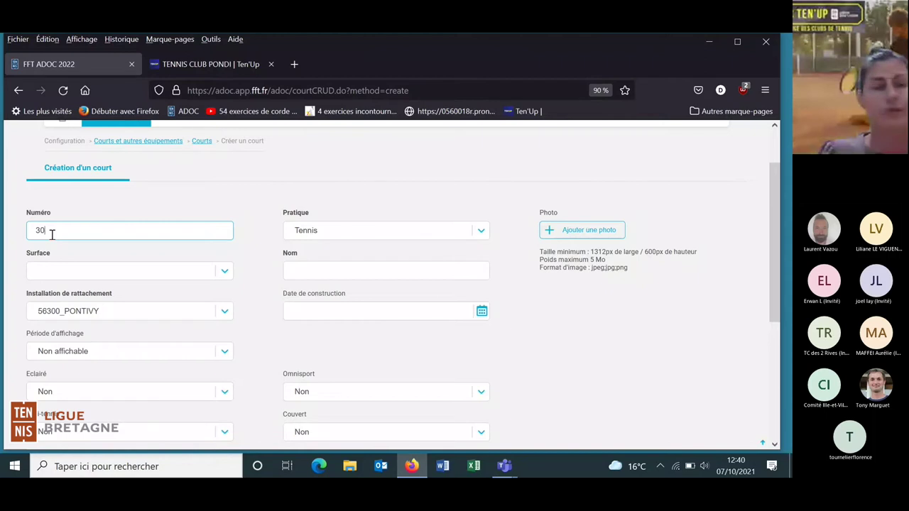
click(142, 271)
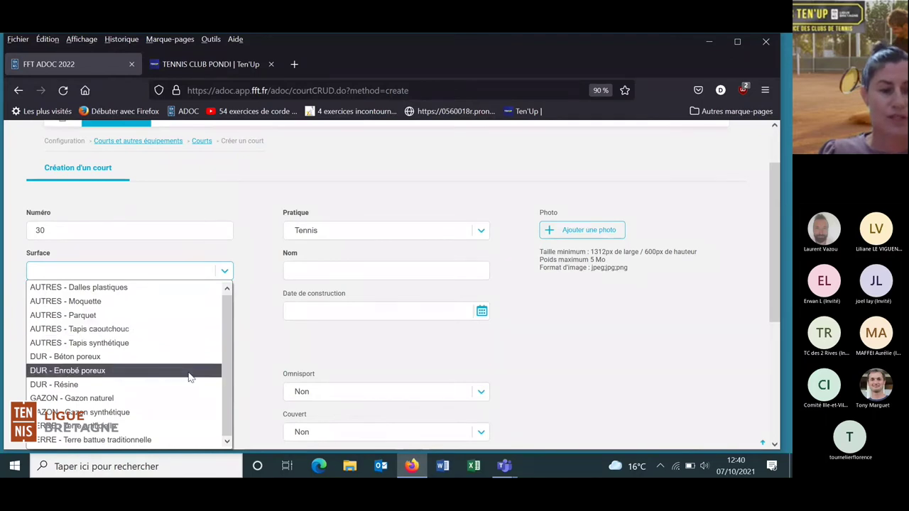
click(99, 426)
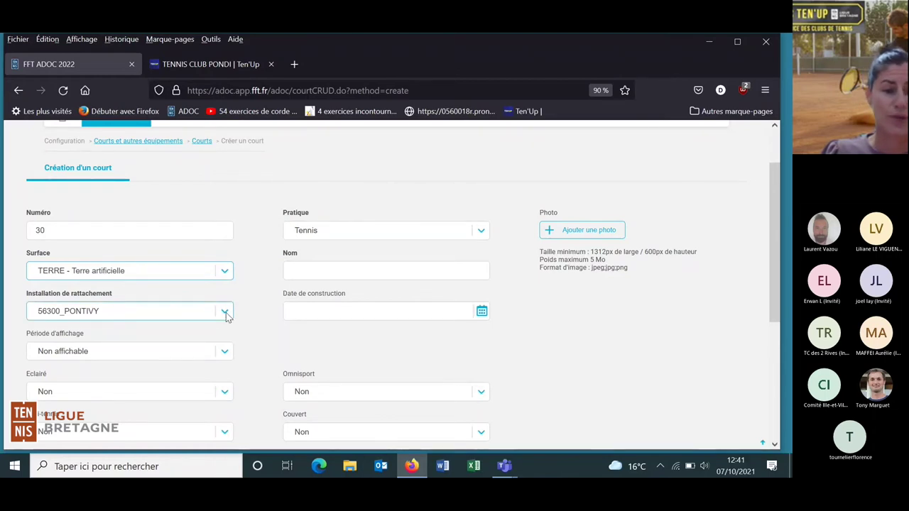
- Set the new court's display period to Trois semaines and its lighting (Eclairé) to Oui
click(226, 357)
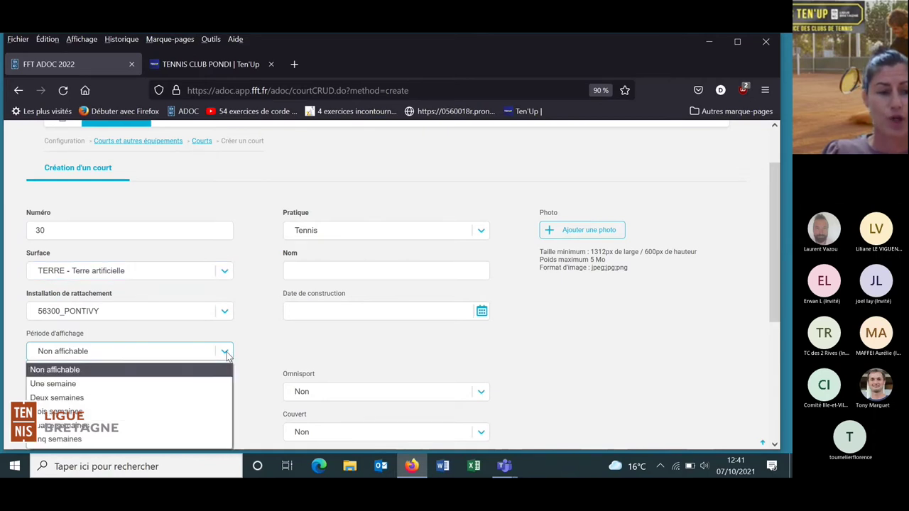
click(81, 412)
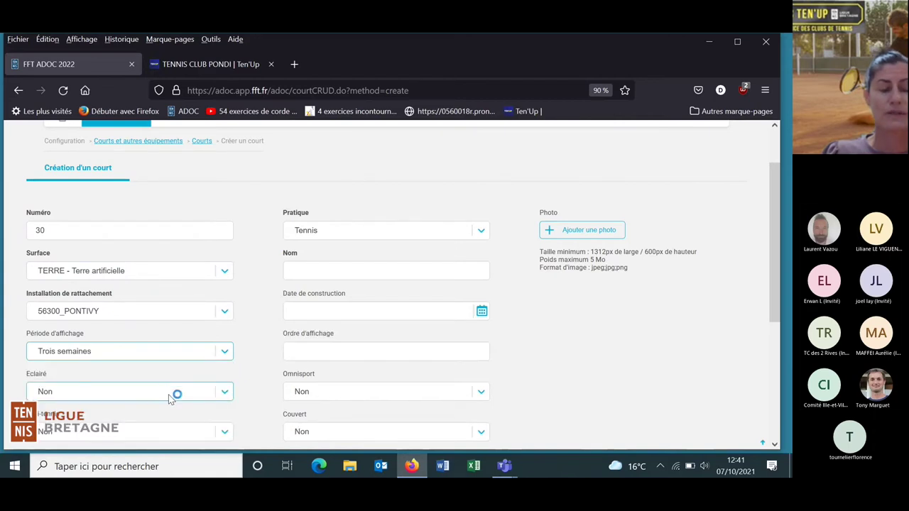
scroll(170, 397, down, 2)
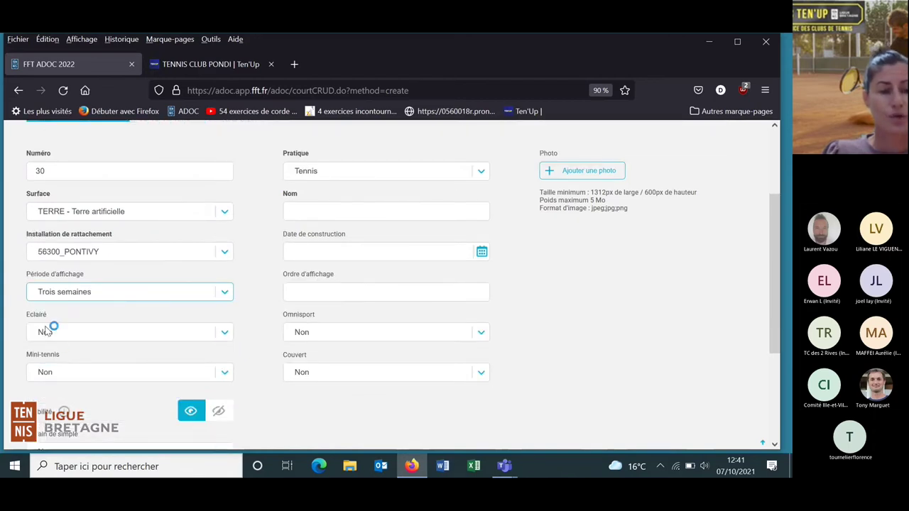
click(228, 334)
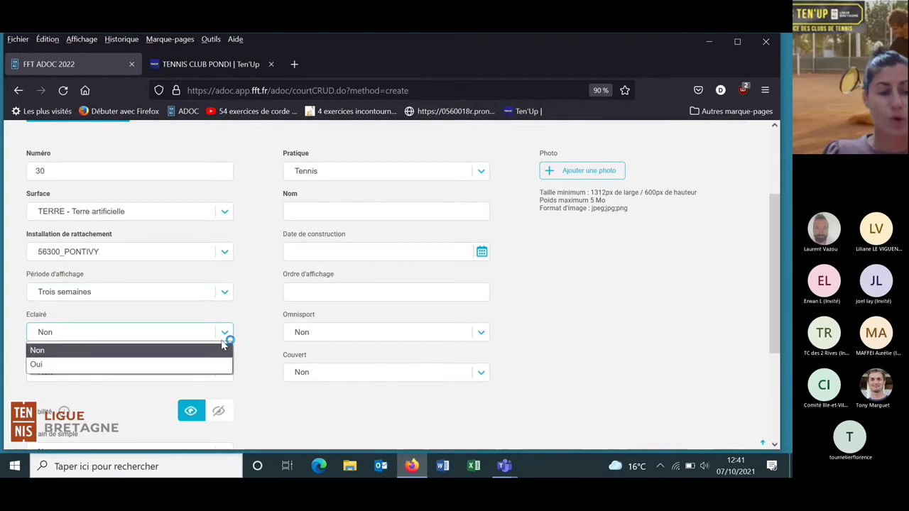
click(59, 367)
- Set the new court's Mini-tennis option to Oui
scroll(166, 365, down, 2)
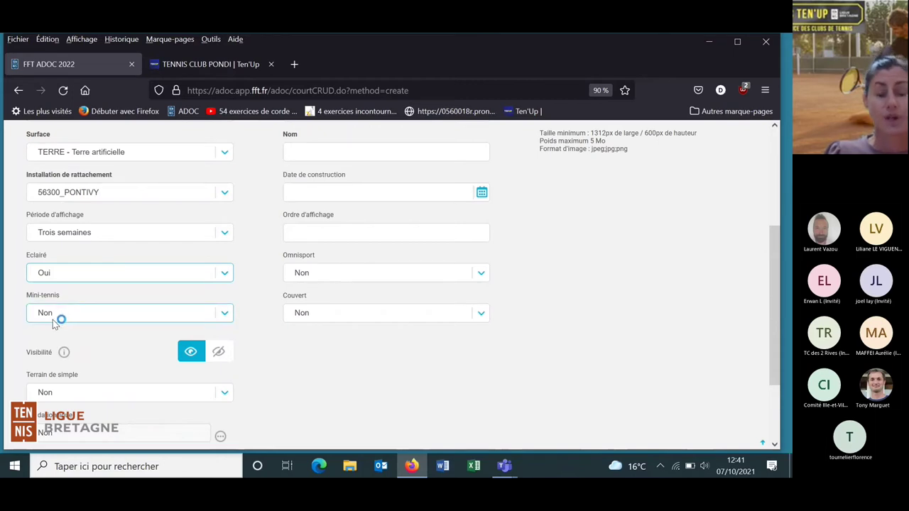
click(224, 318)
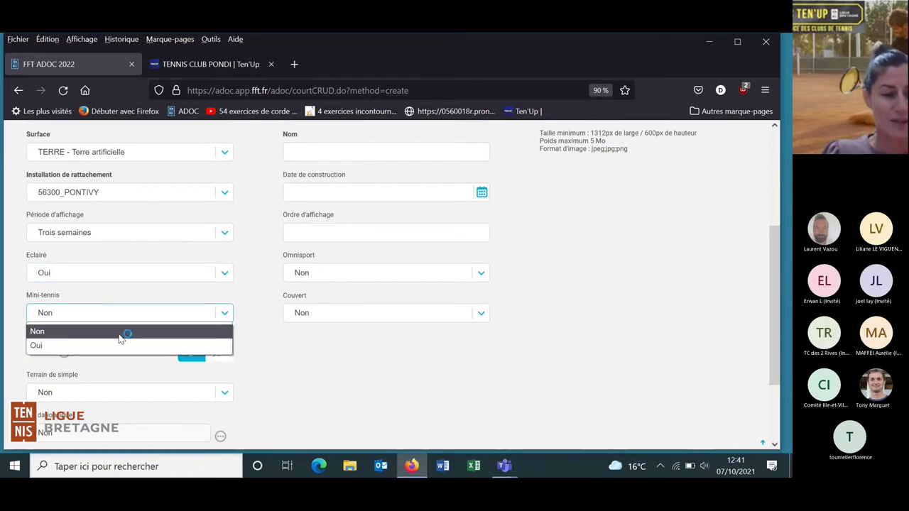
click(43, 348)
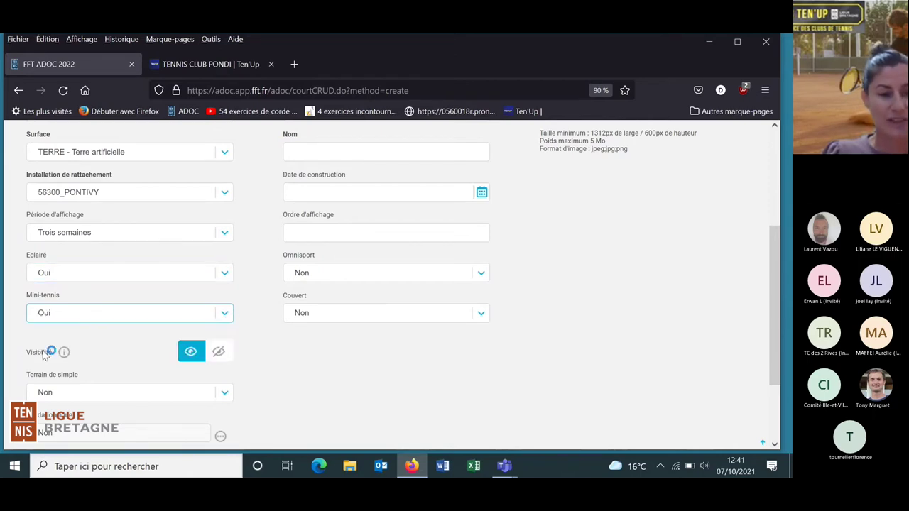
- Check the visibility, Terrain de simple and Validation ligue settings of the new court
scroll(135, 341, down, 2)
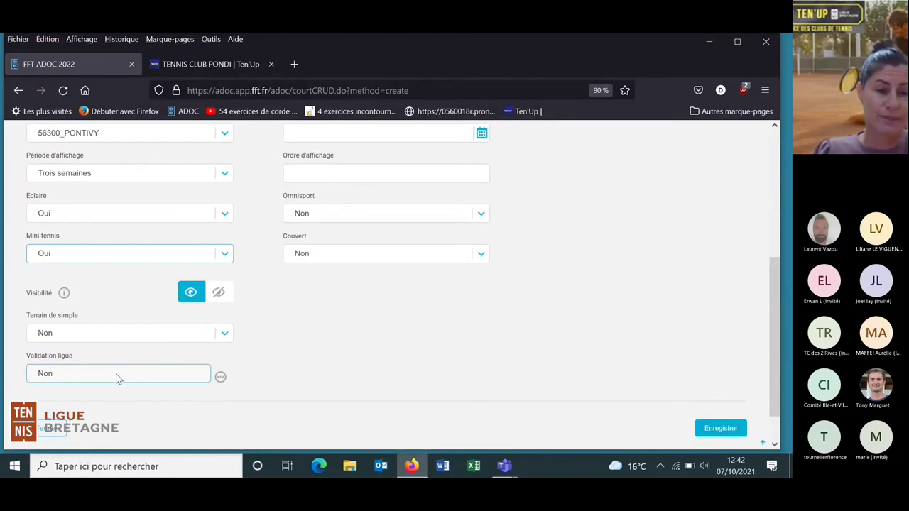
click(220, 378)
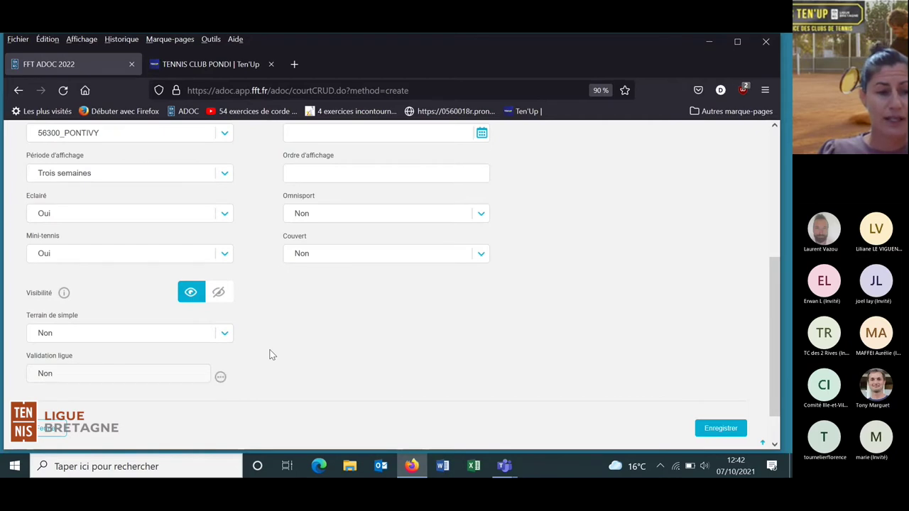
click(74, 371)
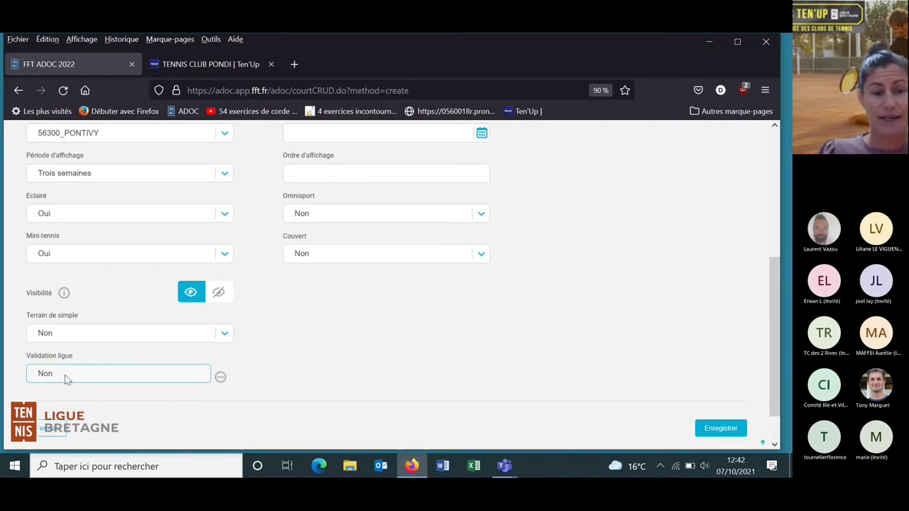
click(393, 333)
- Review the Pratique choices, keeping Tennis, and name the new court Test
scroll(463, 342, up, 4)
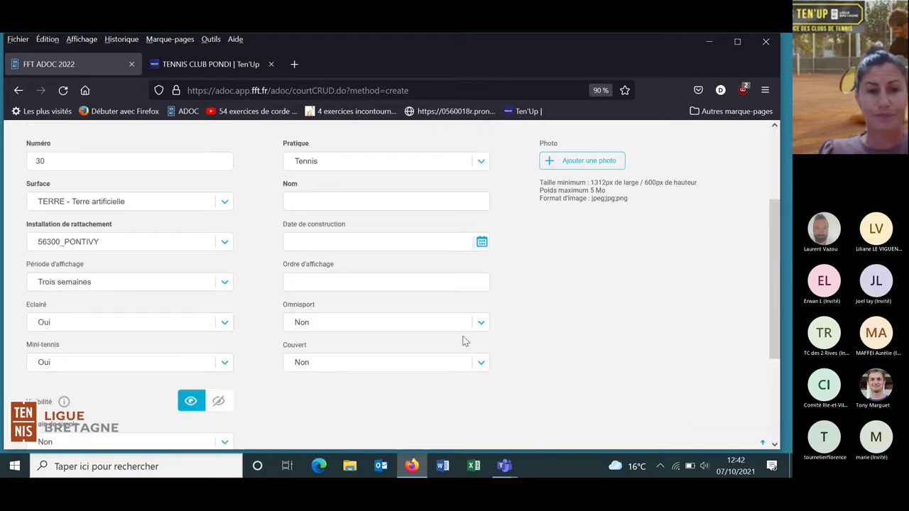
scroll(463, 342, up, 2)
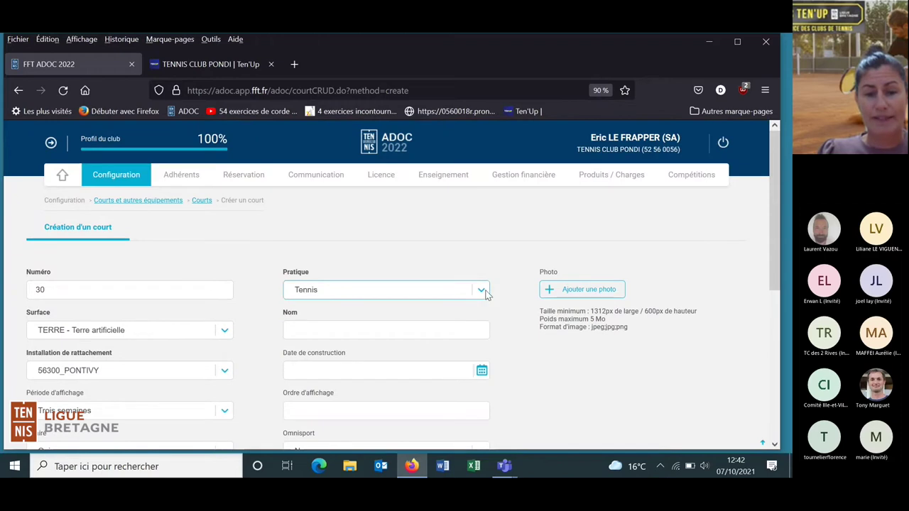
click(481, 292)
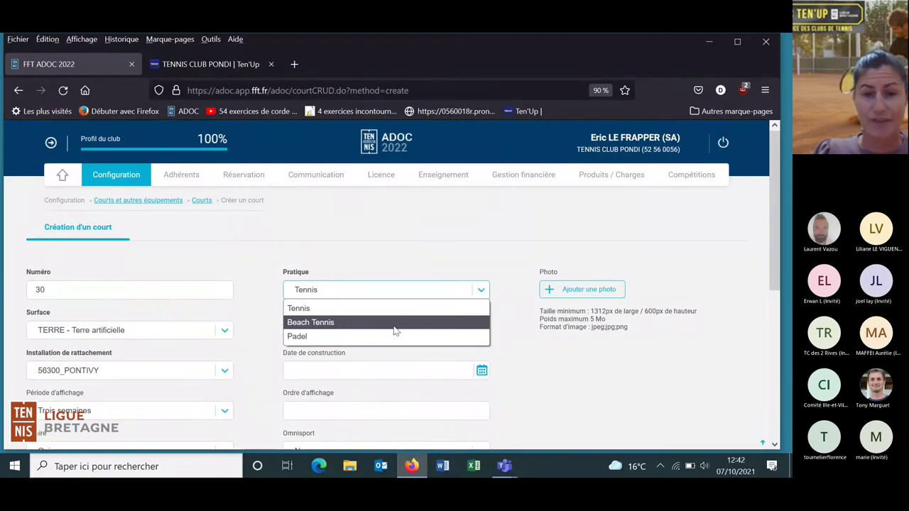
scroll(511, 341, down, 2)
click(304, 272)
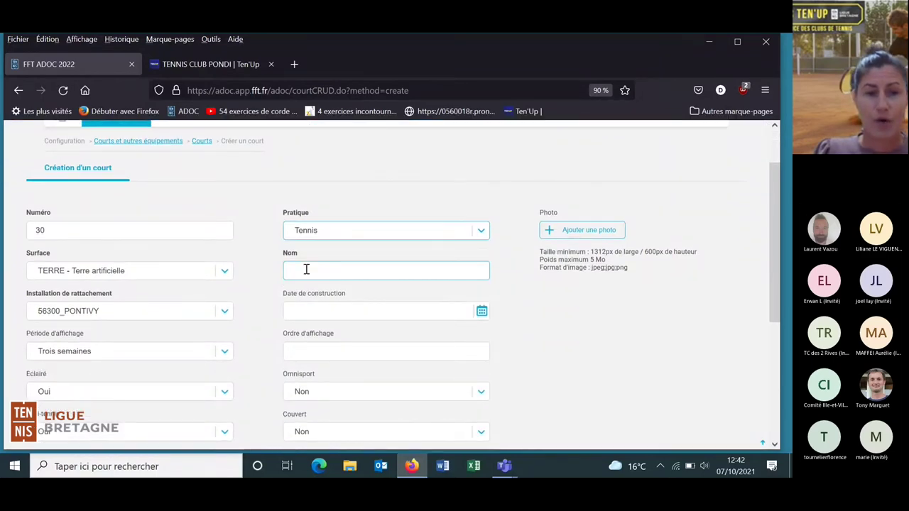
text(Test)
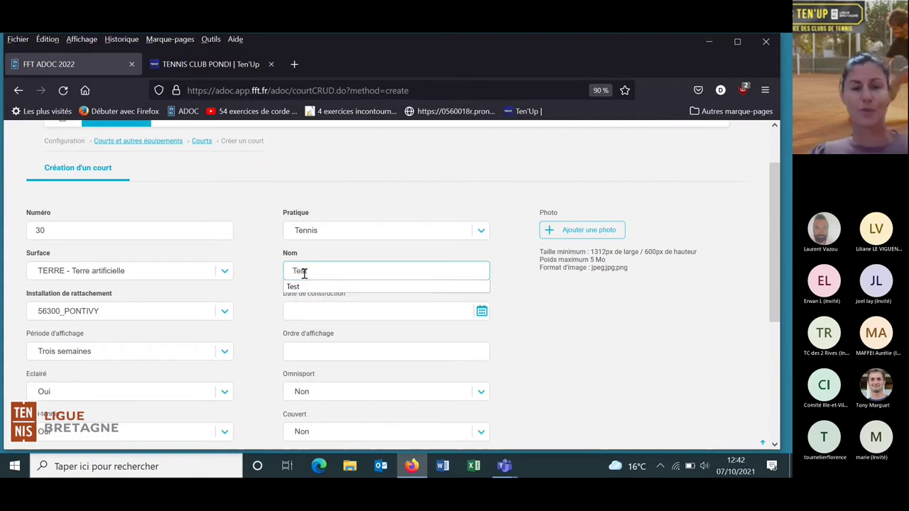
click(297, 288)
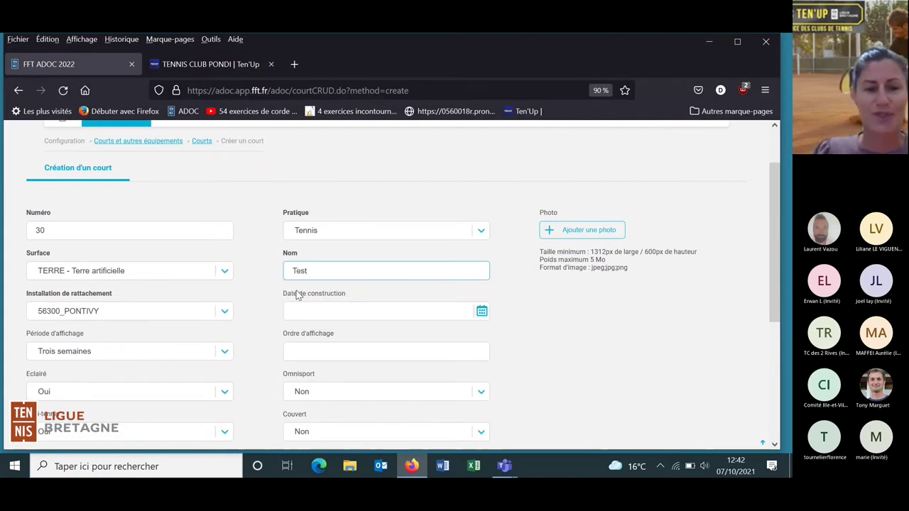
- Set the new court's construction date to 01/06/2021
scroll(369, 291, down, 1)
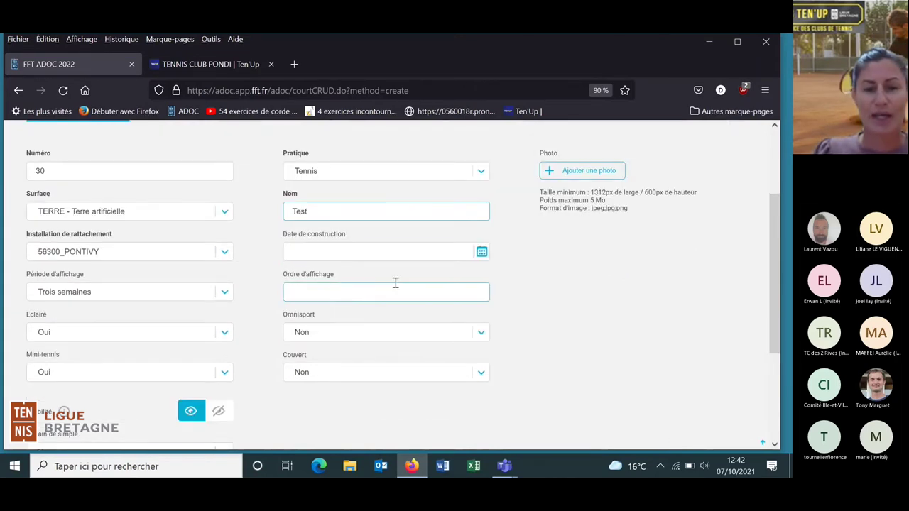
click(482, 253)
click(321, 253)
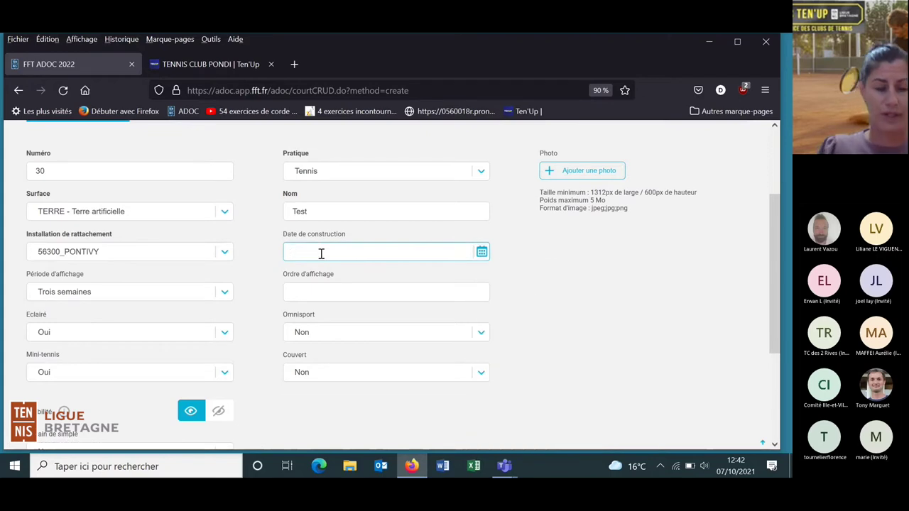
text(01)
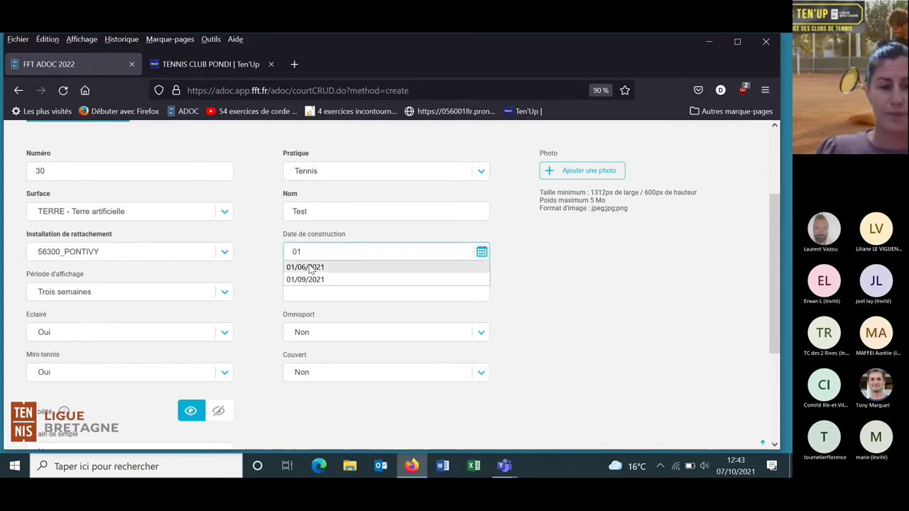
click(309, 268)
- Set the new court's Ordre d'affichage to 30
click(301, 291)
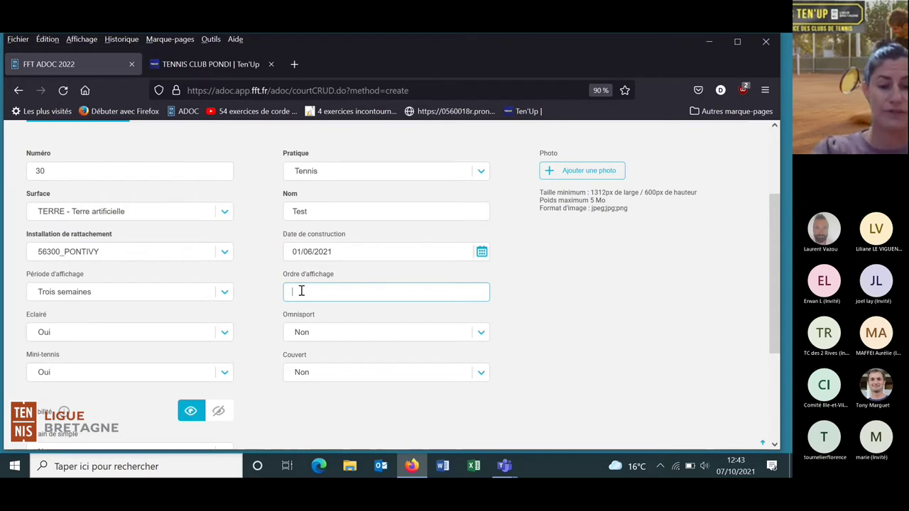
text(30)
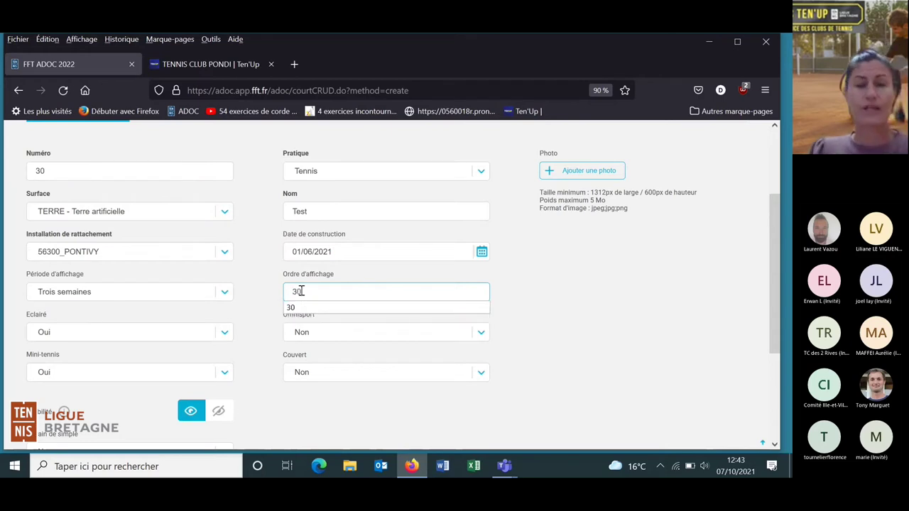
click(297, 310)
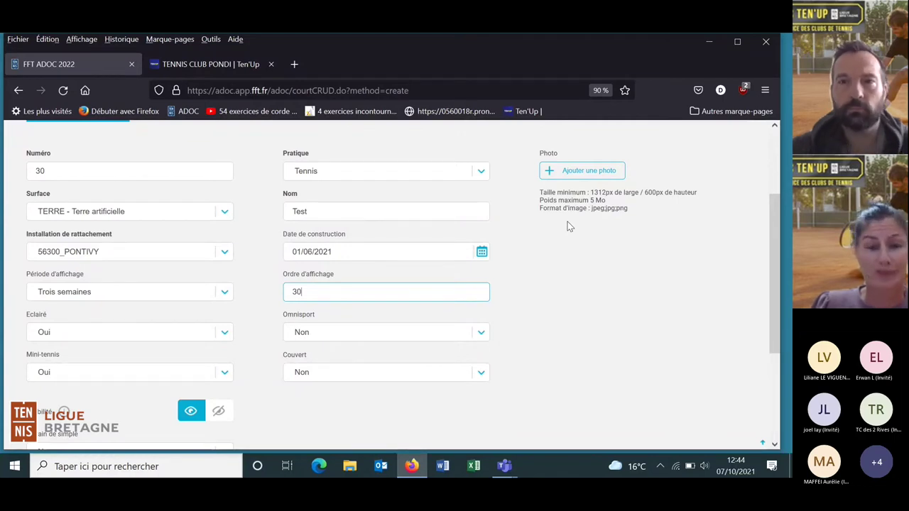
- Check the completed details of the new court and save it
scroll(568, 227, down, 3)
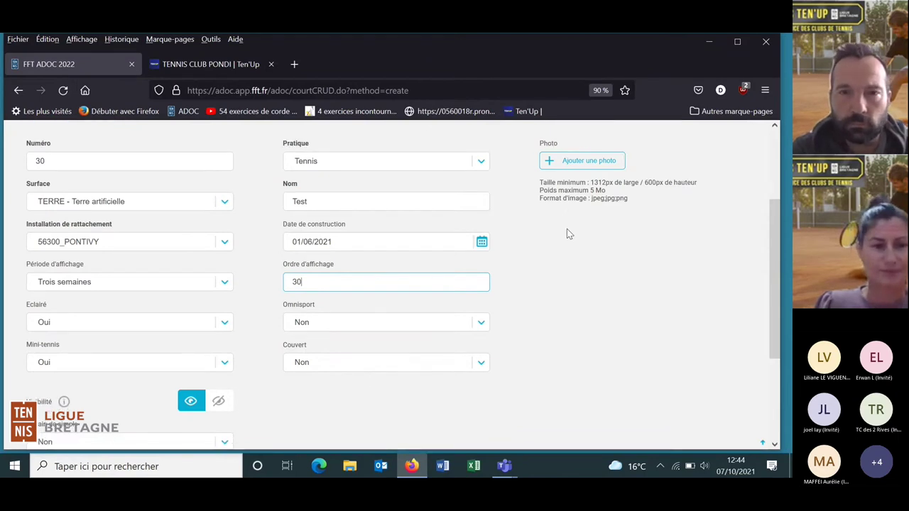
scroll(568, 233, down, 2)
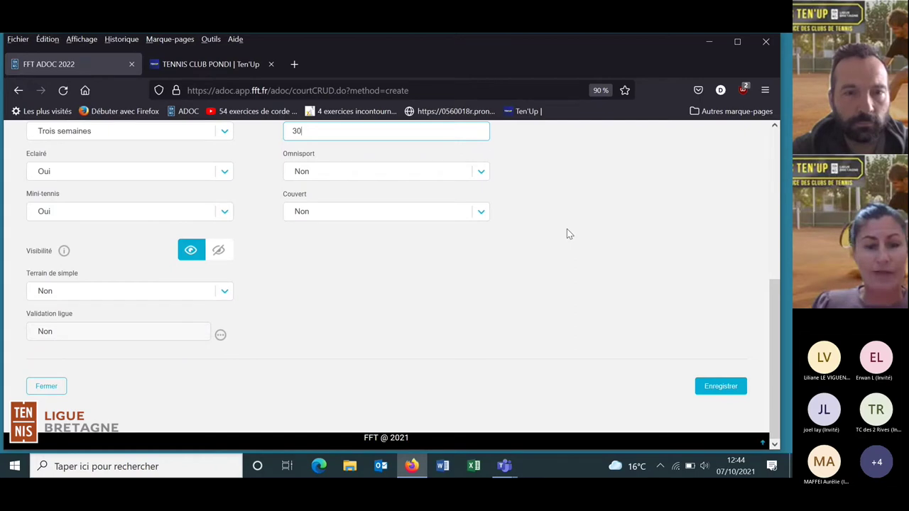
scroll(567, 231, up, 2)
scroll(566, 229, up, 5)
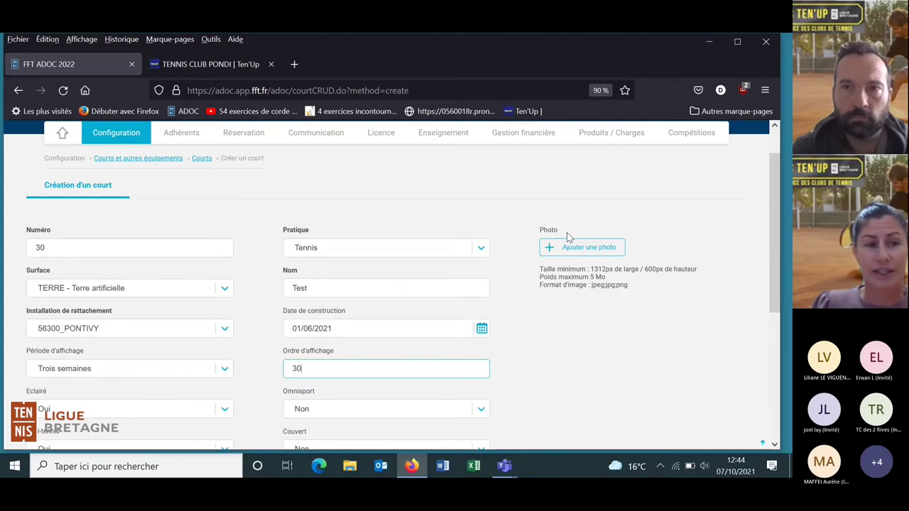
scroll(567, 236, down, 2)
scroll(567, 232, down, 5)
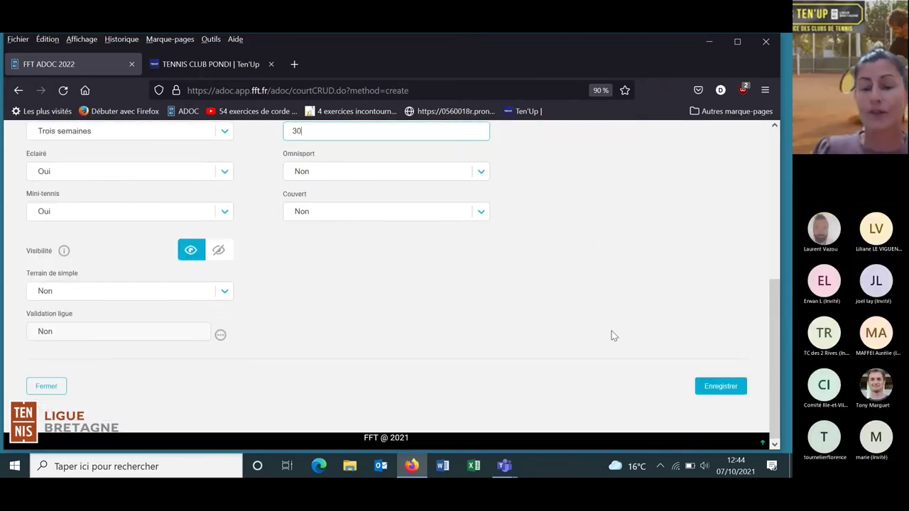
click(721, 387)
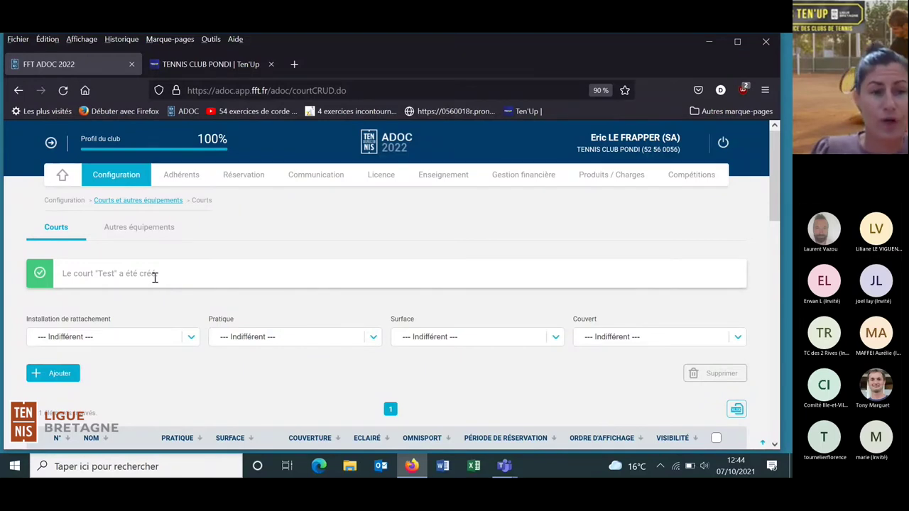
- Open the club's Autres équipements list and review its entries
mouse_move(115, 172)
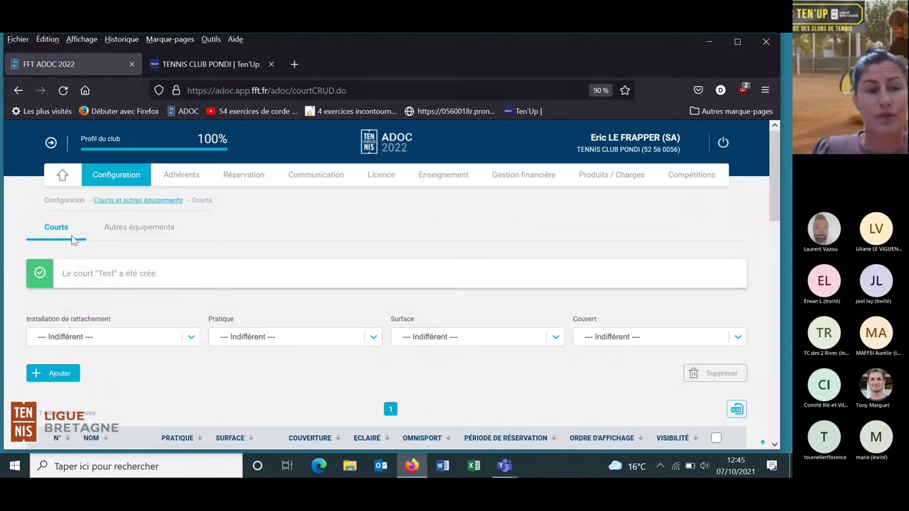
click(139, 228)
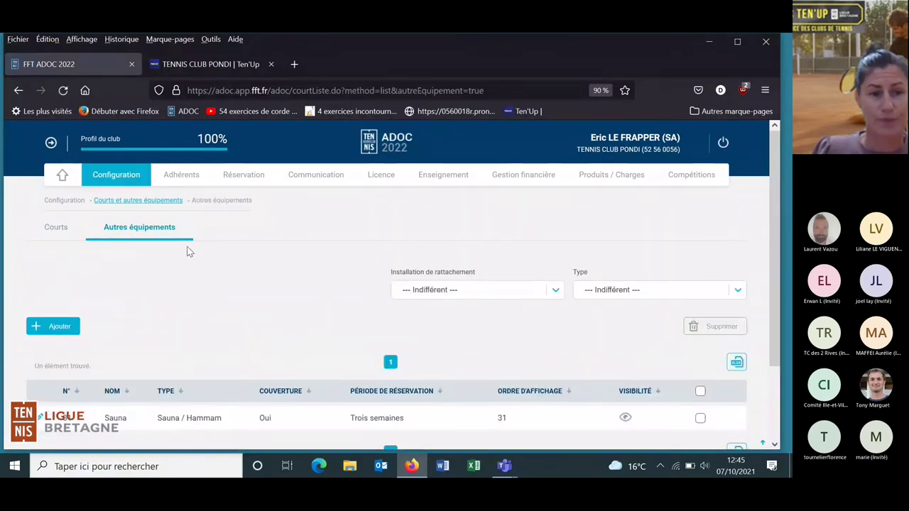
scroll(189, 250, down, 2)
scroll(189, 250, down, 1)
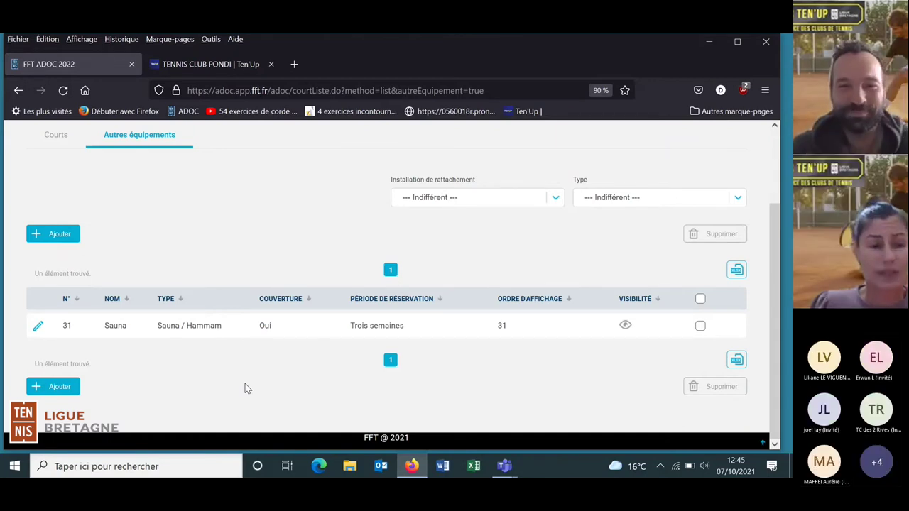
- Open the creation form for another equipment, review its Type choices, and return to the ADOC home page without saving
click(60, 239)
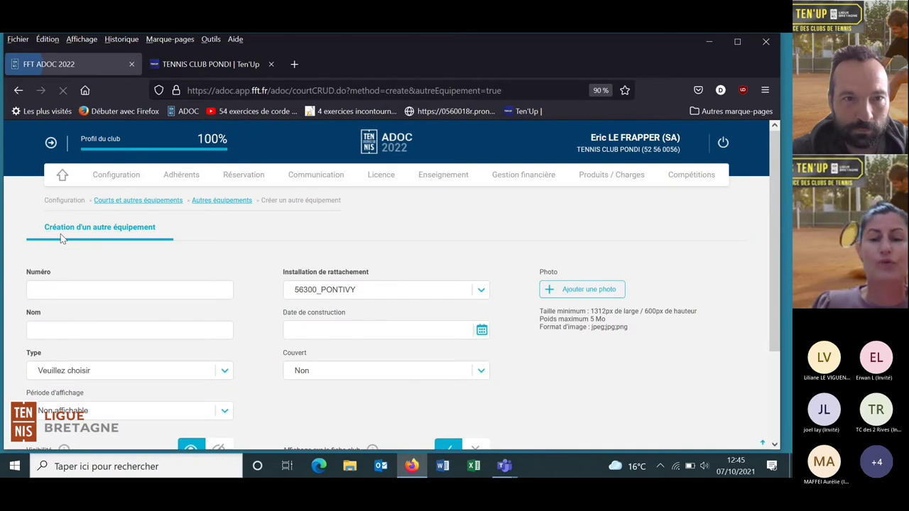
scroll(148, 278, down, 1)
click(149, 274)
click(206, 287)
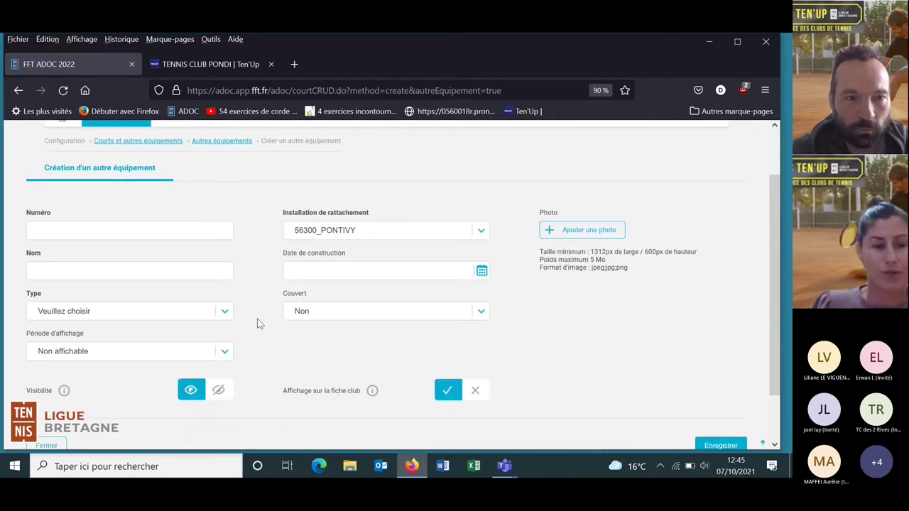
click(224, 316)
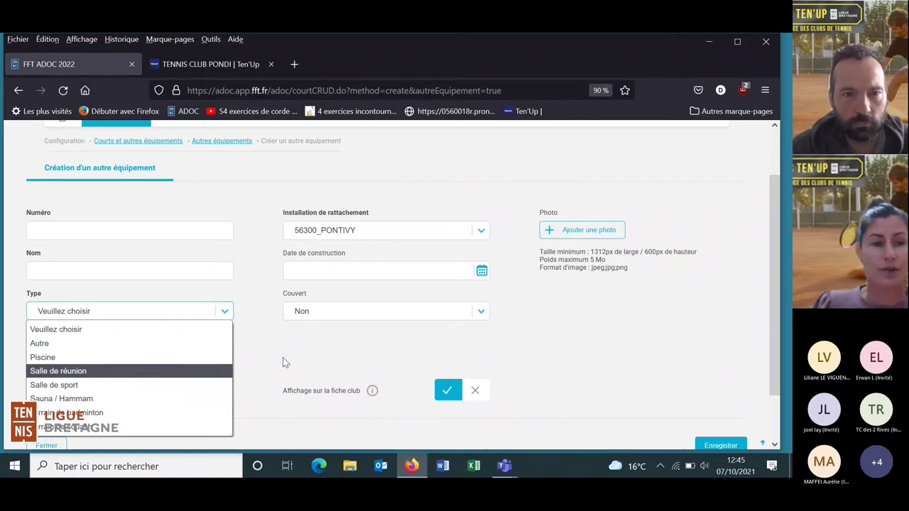
scroll(283, 358, up, 2)
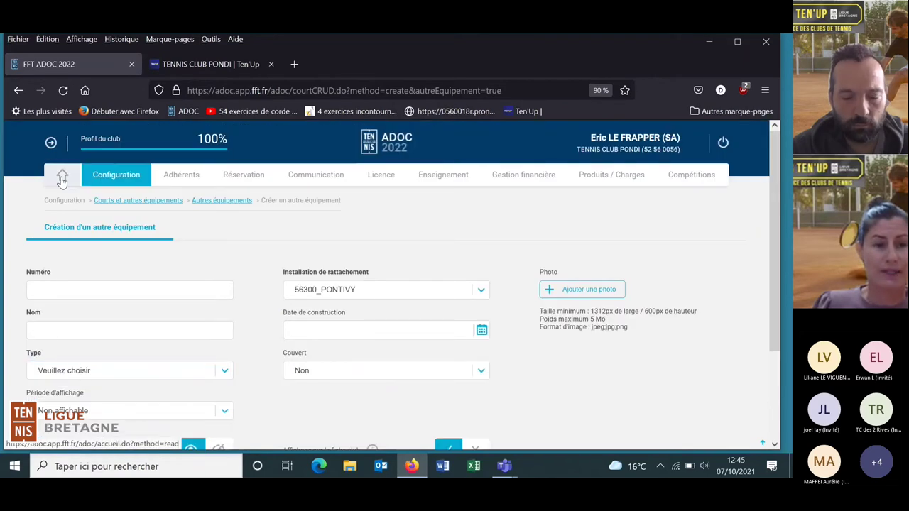
click(62, 179)
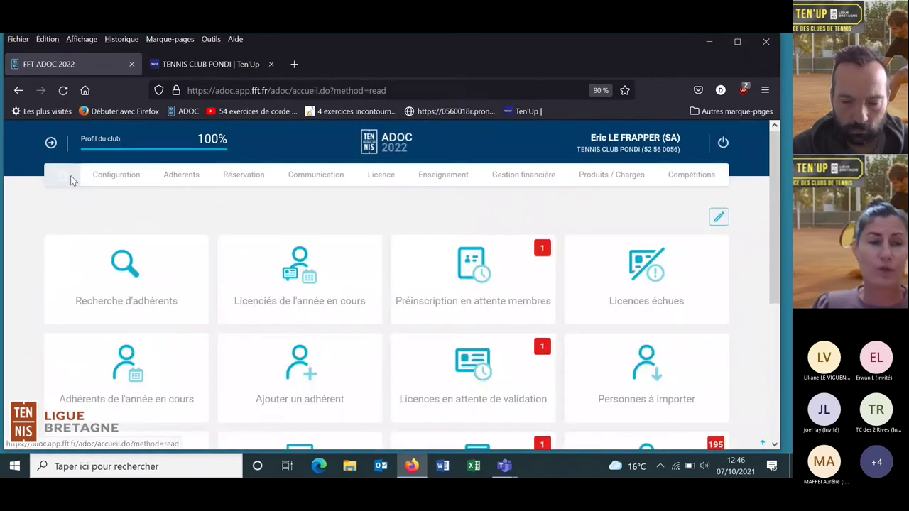
- Switch to the club's Ten'Up page and review the 56300_PONTIVY facility summary under Équipements
click(205, 65)
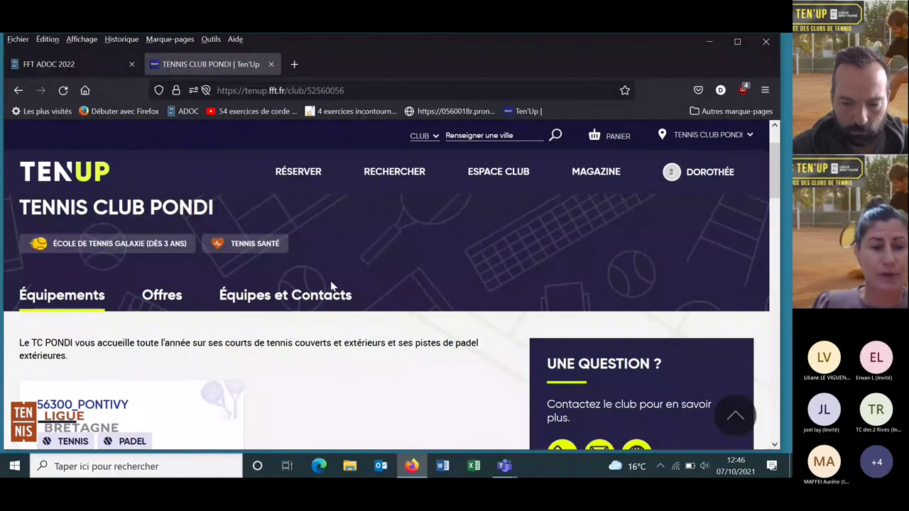
scroll(331, 284, down, 1)
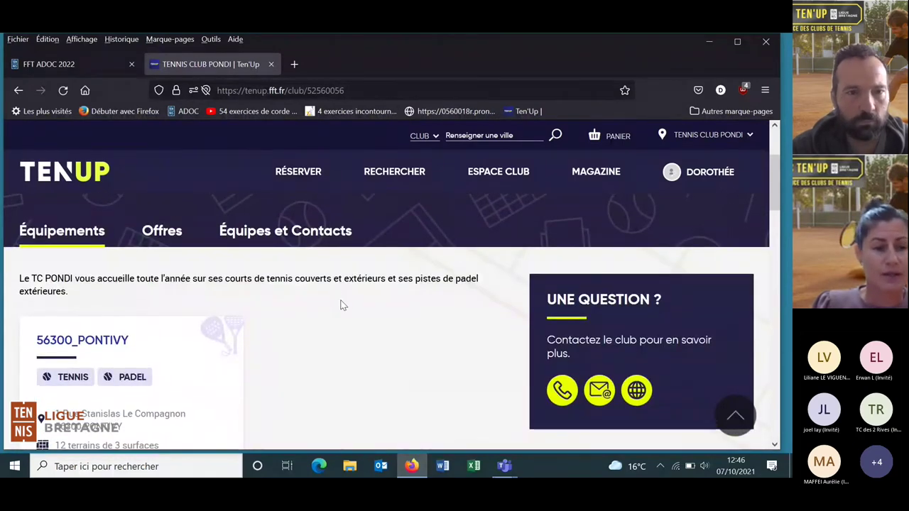
scroll(334, 309, down, 1)
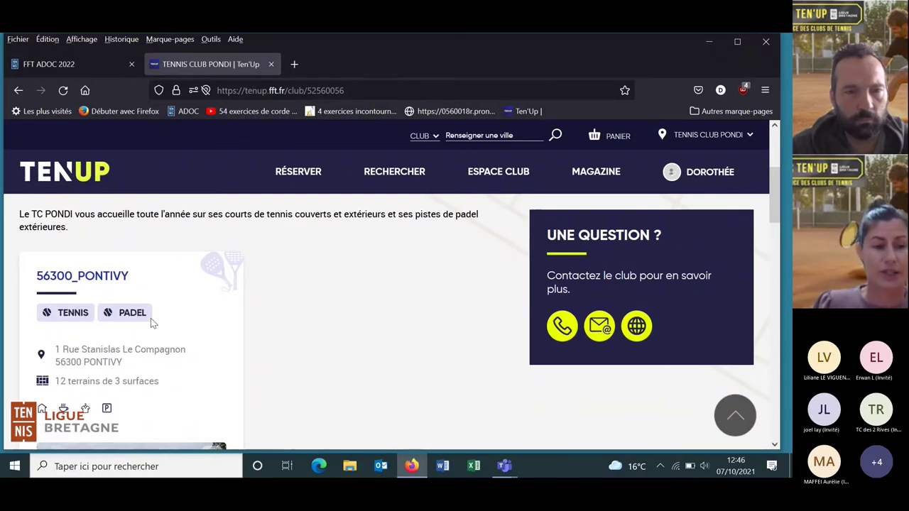
scroll(177, 325, down, 2)
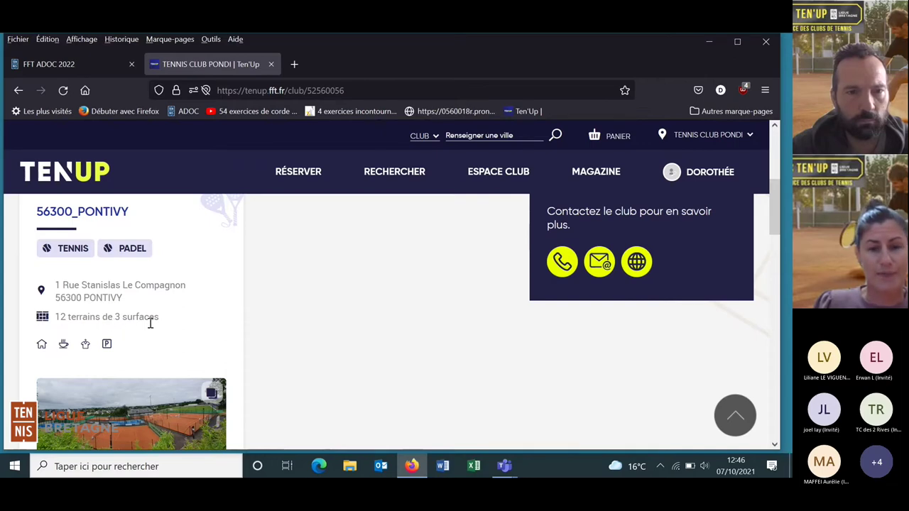
scroll(171, 325, down, 2)
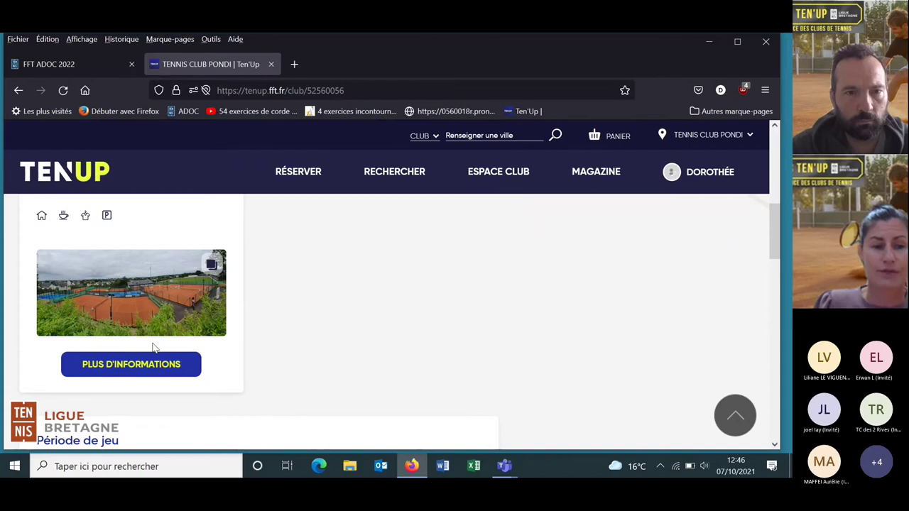
- Open the detailed information for the 56300_PONTIVY facility, review its courts and amenities, and close it
click(139, 366)
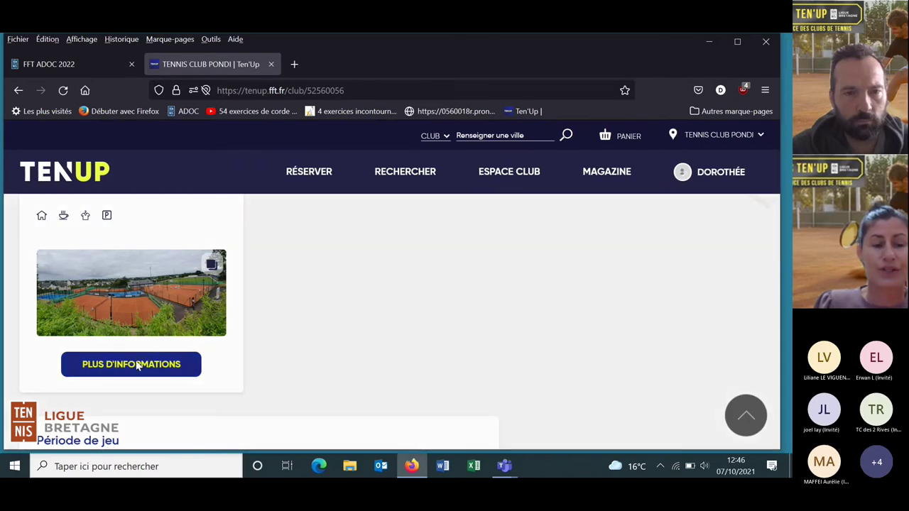
scroll(265, 339, down, 2)
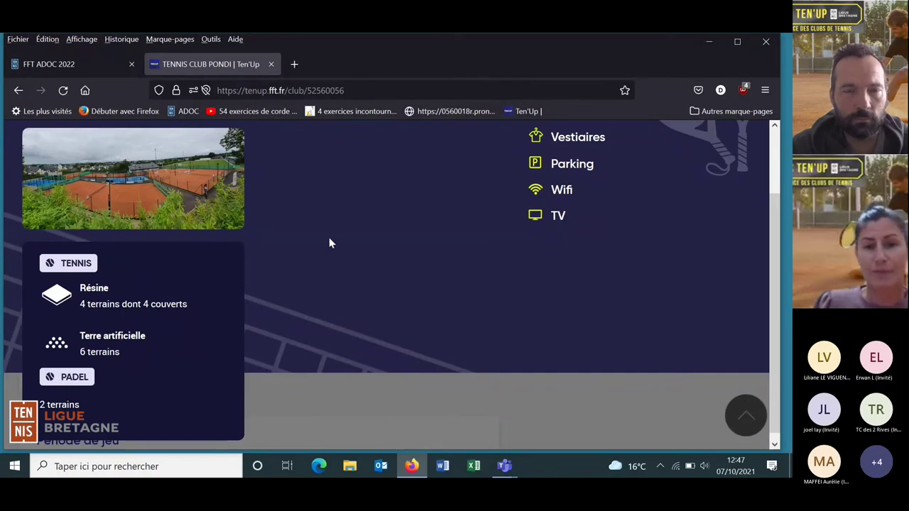
scroll(629, 163, up, 2)
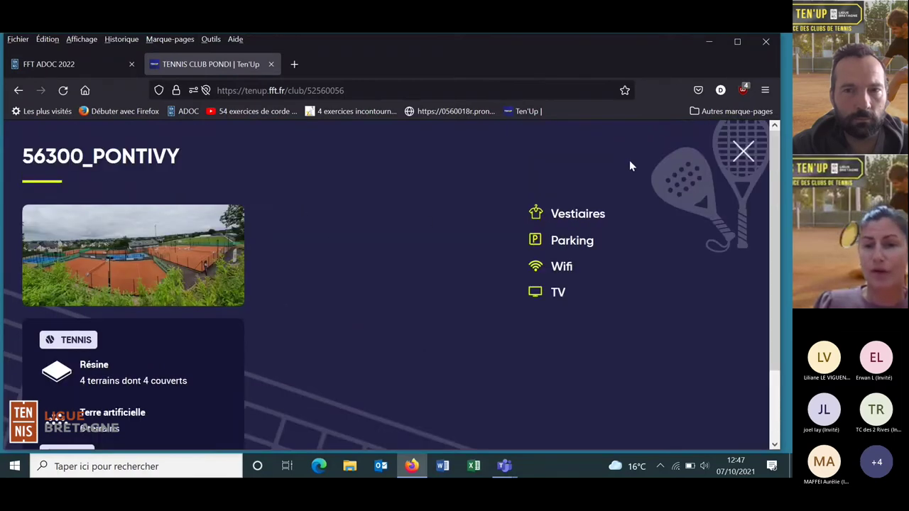
click(744, 153)
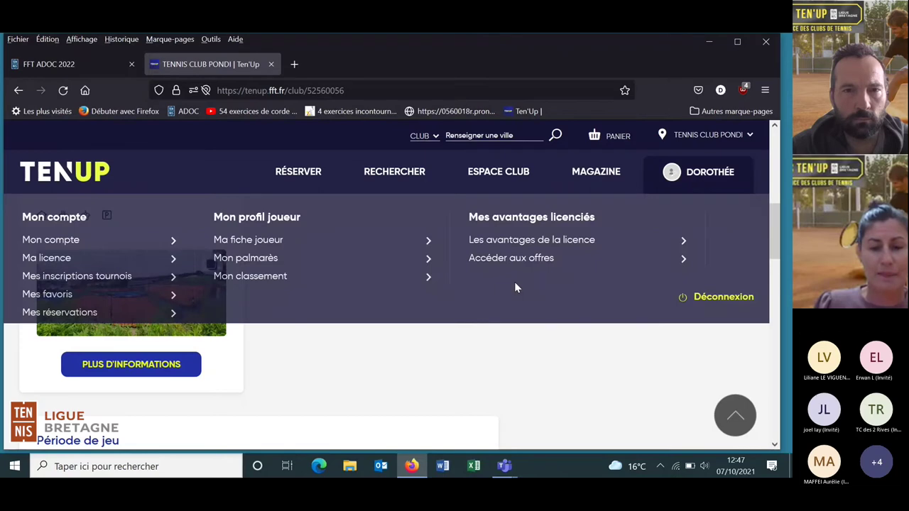
- View the club's Période de jeu table for padel and tennis
scroll(423, 348, down, 3)
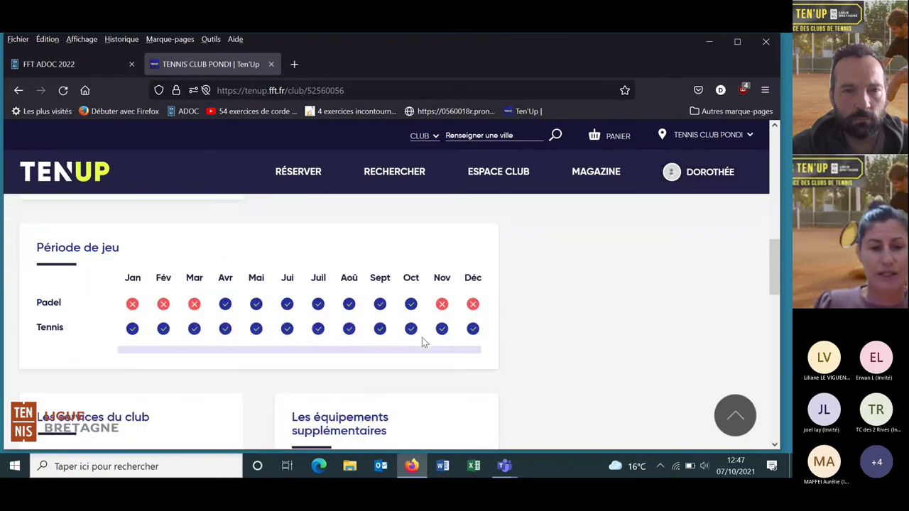